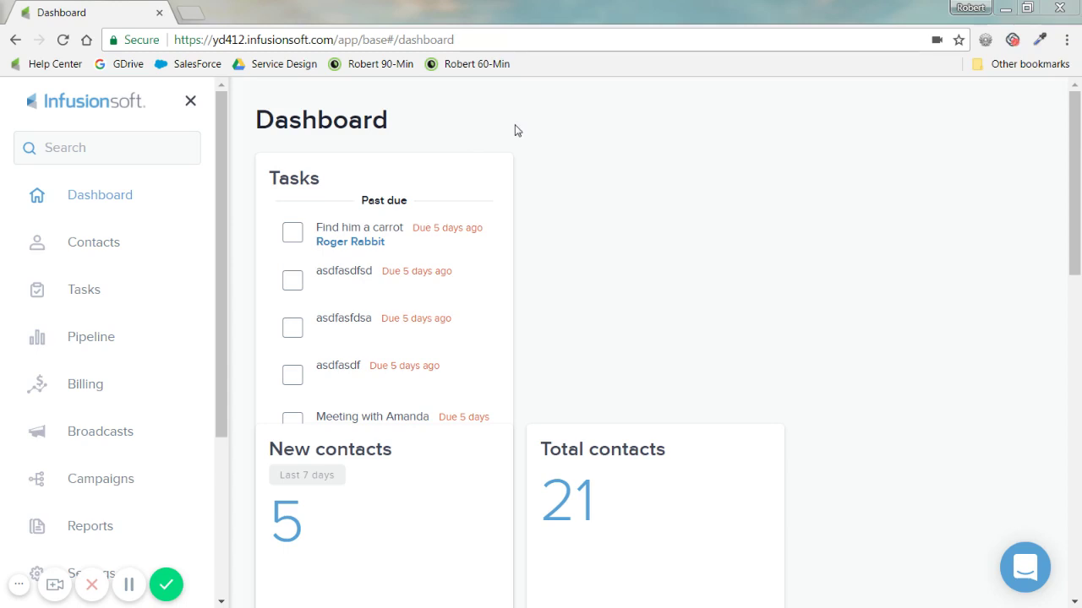
# Start a contact import, upload export_4.csv from Downloads, and advance to field matching
pyautogui.click(98, 244)
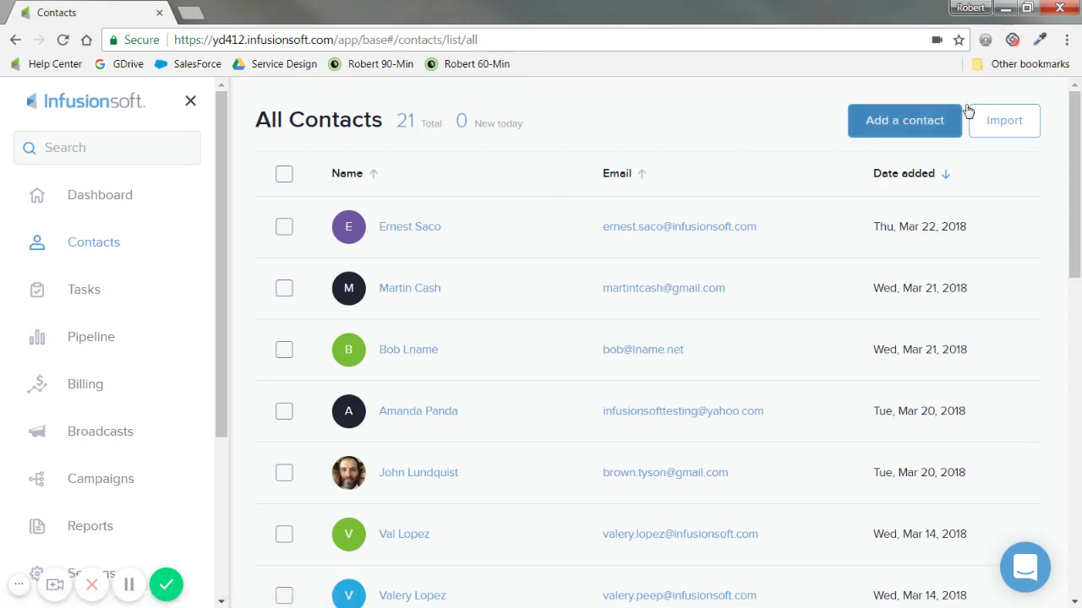
pyautogui.click(1011, 122)
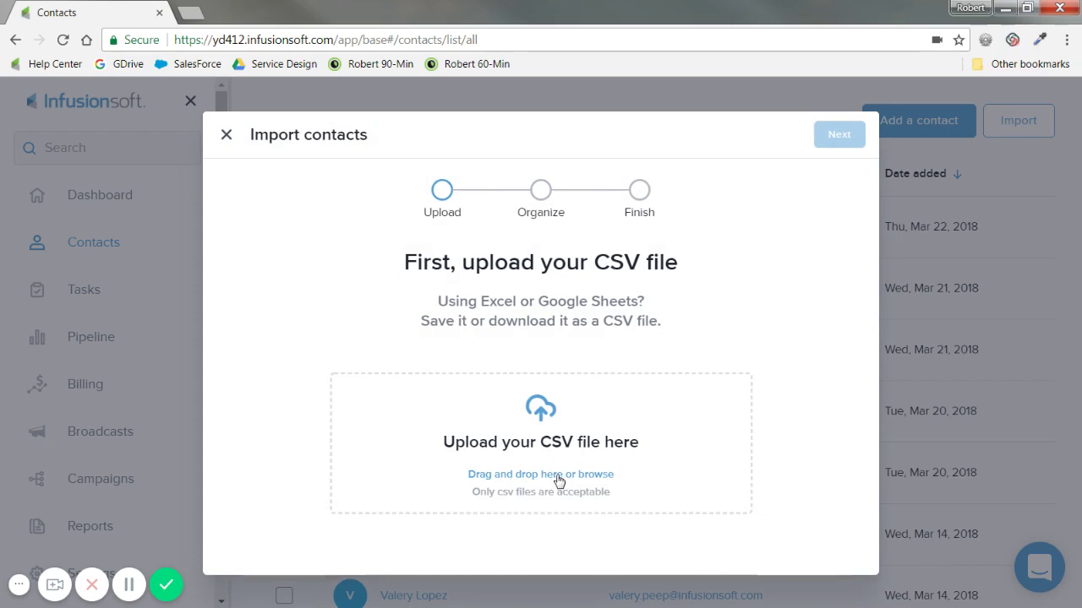
pyautogui.click(557, 478)
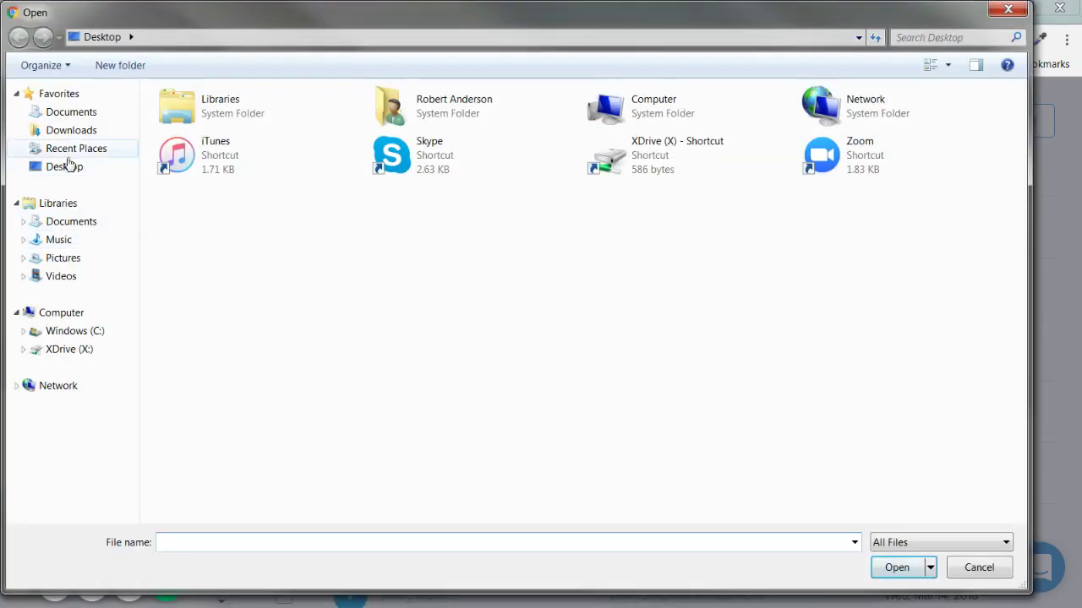
pyautogui.click(74, 132)
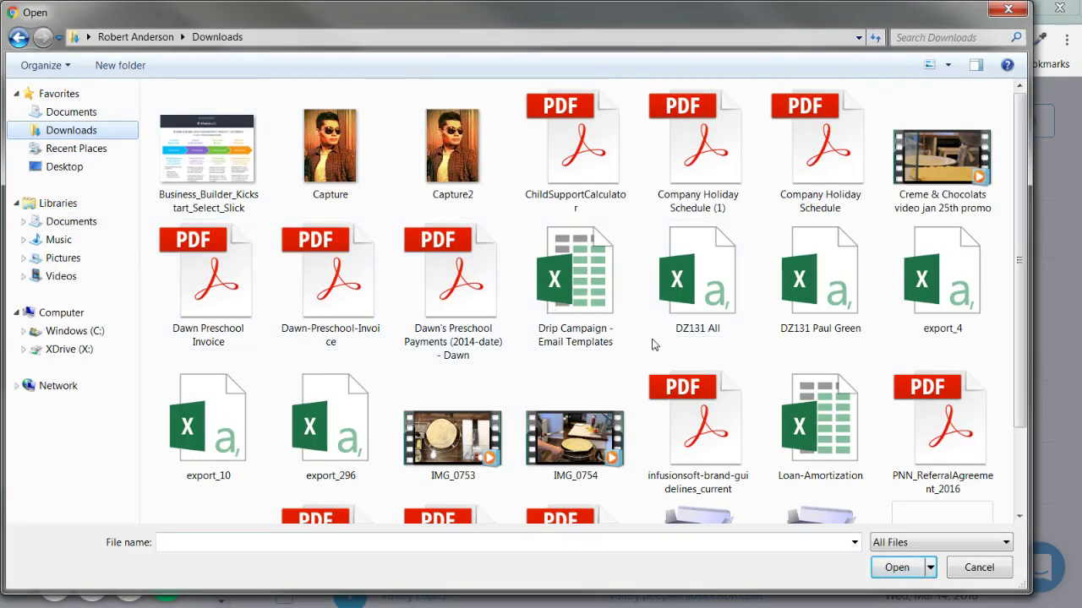
pyautogui.doubleClick(923, 292)
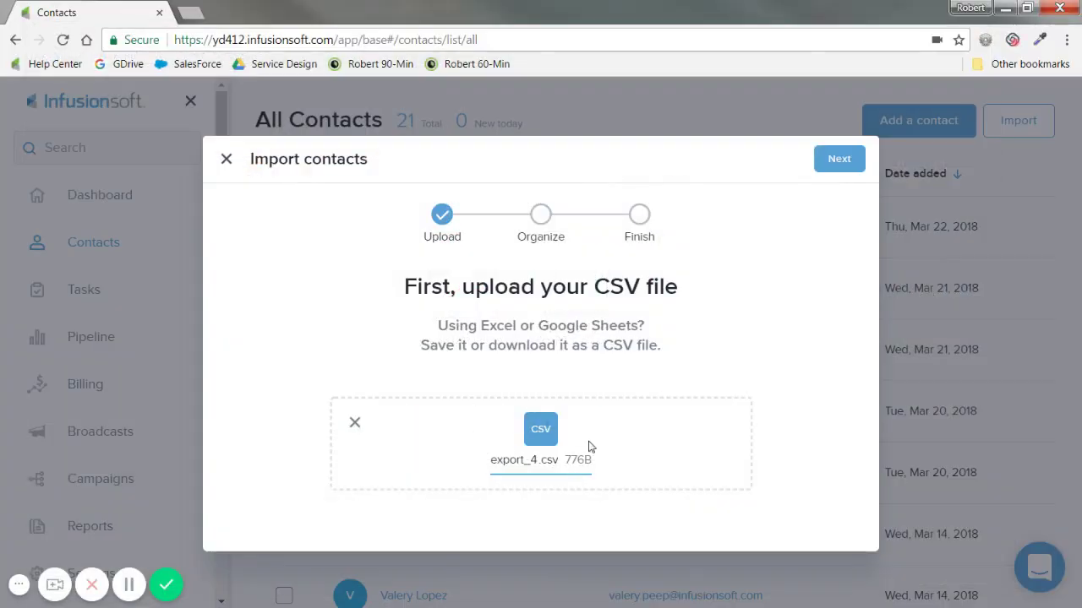
pyautogui.click(845, 158)
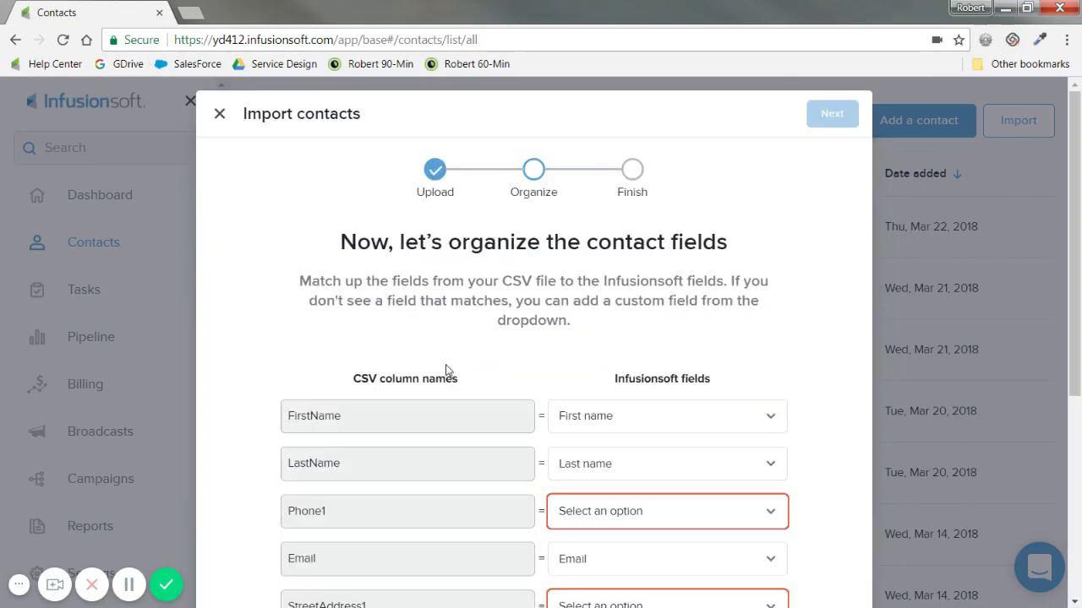
pyautogui.scroll(-2, 447, 372)
pyautogui.scroll(2, 442, 398)
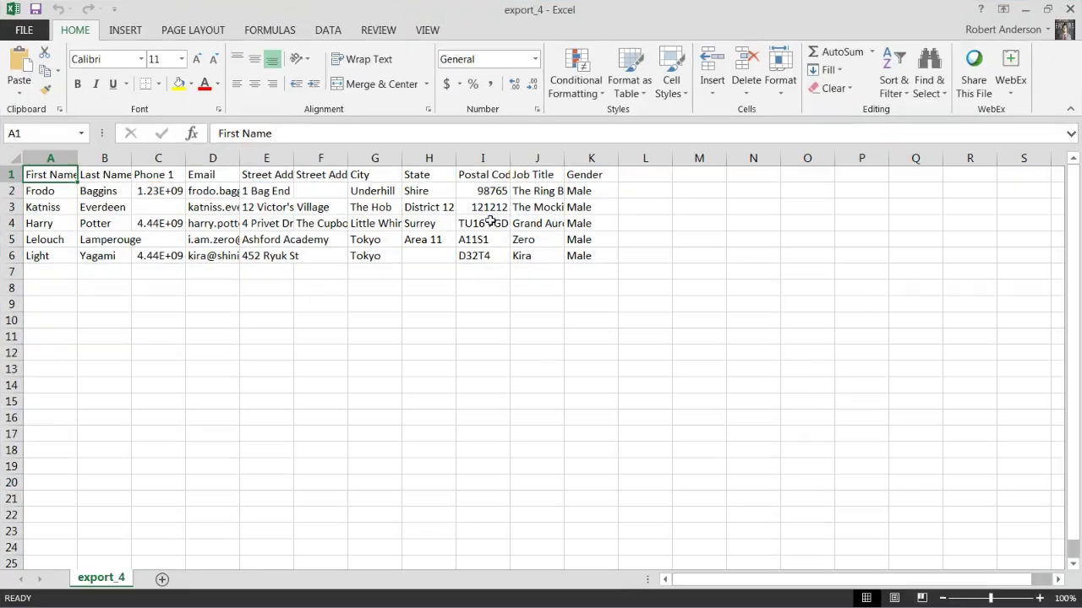
# AutoFit columns A through J of export_4 to their contents
pyautogui.doubleClick(78, 159)
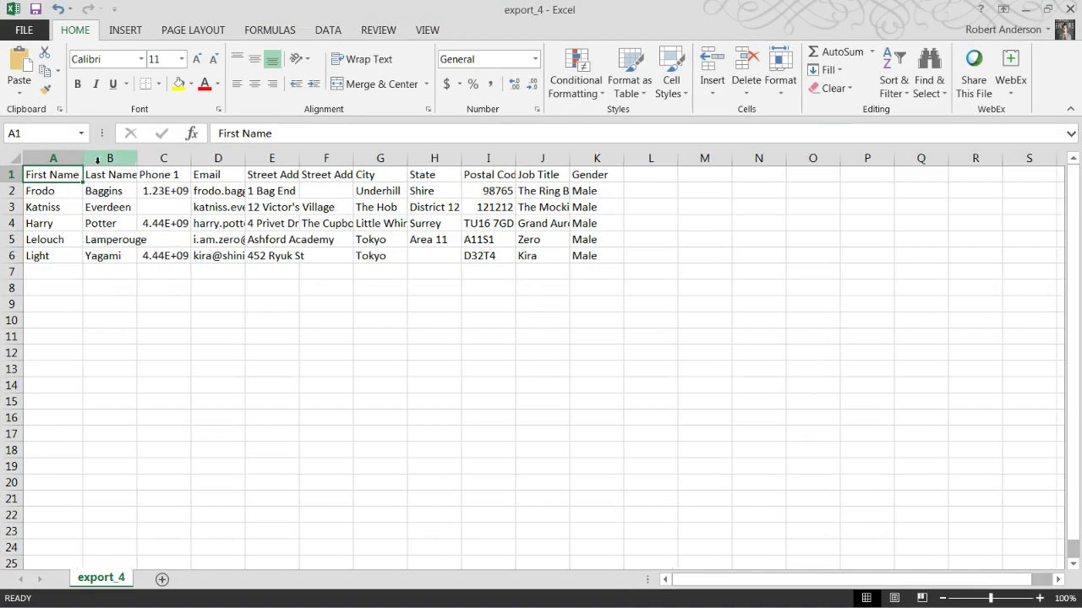
pyautogui.doubleClick(137, 159)
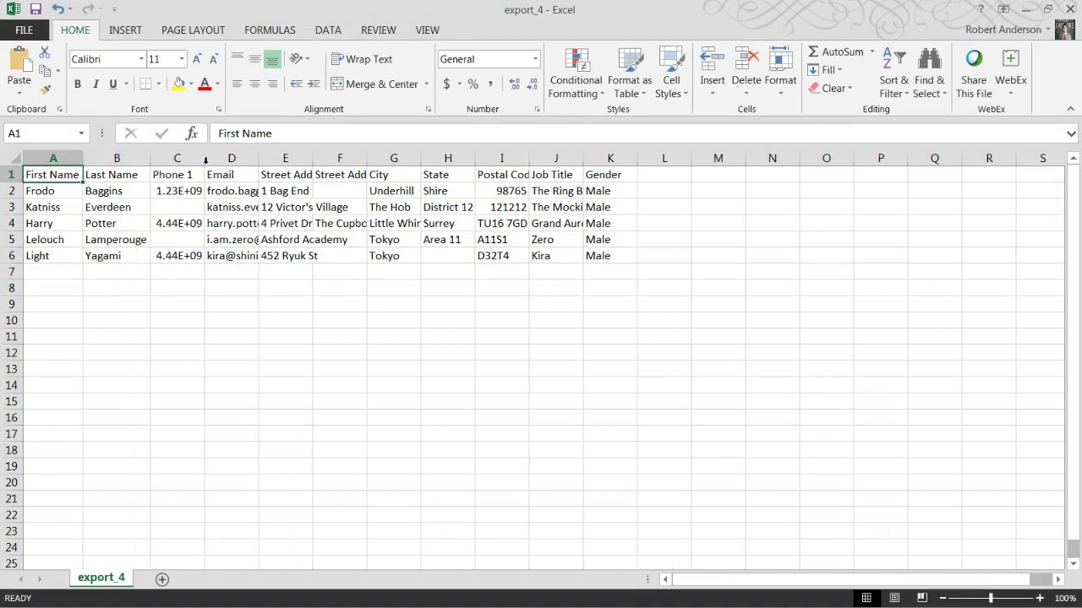
pyautogui.doubleClick(206, 159)
pyautogui.doubleClick(273, 159)
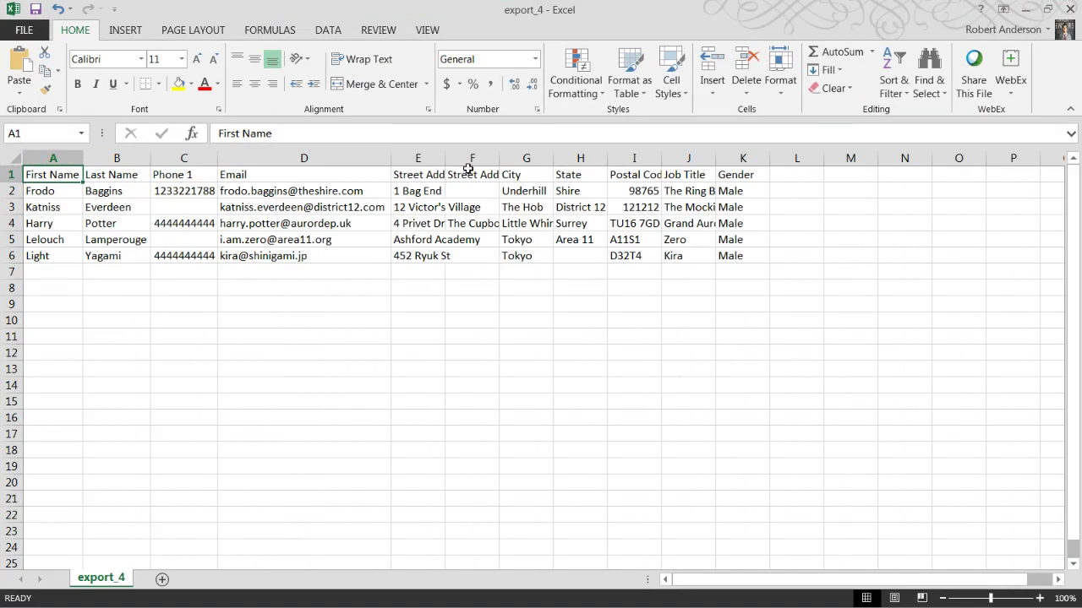
pyautogui.doubleClick(444, 159)
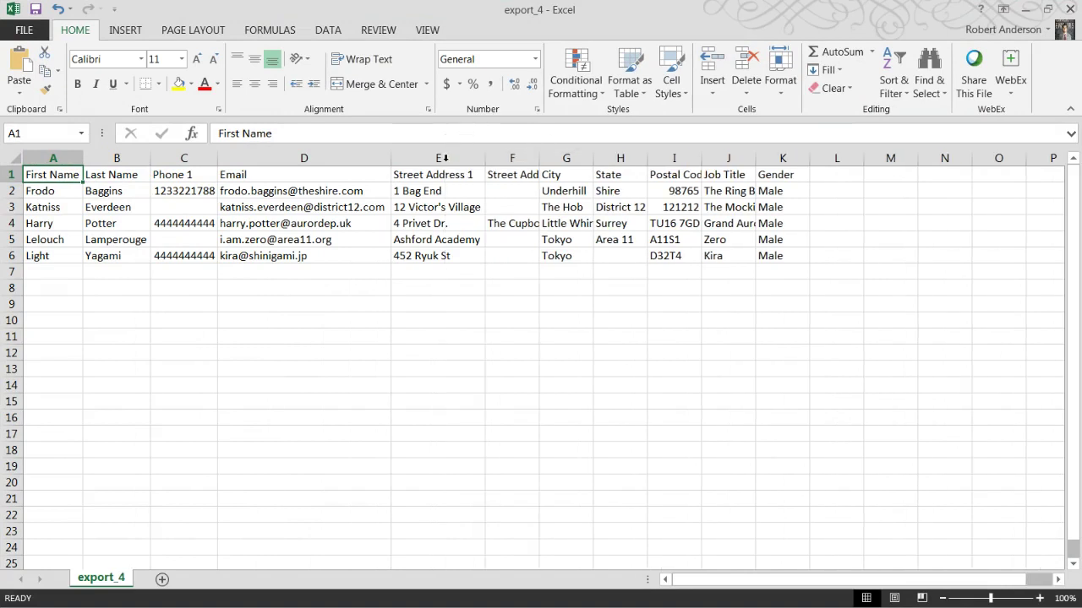
pyautogui.doubleClick(539, 165)
pyautogui.doubleClick(696, 163)
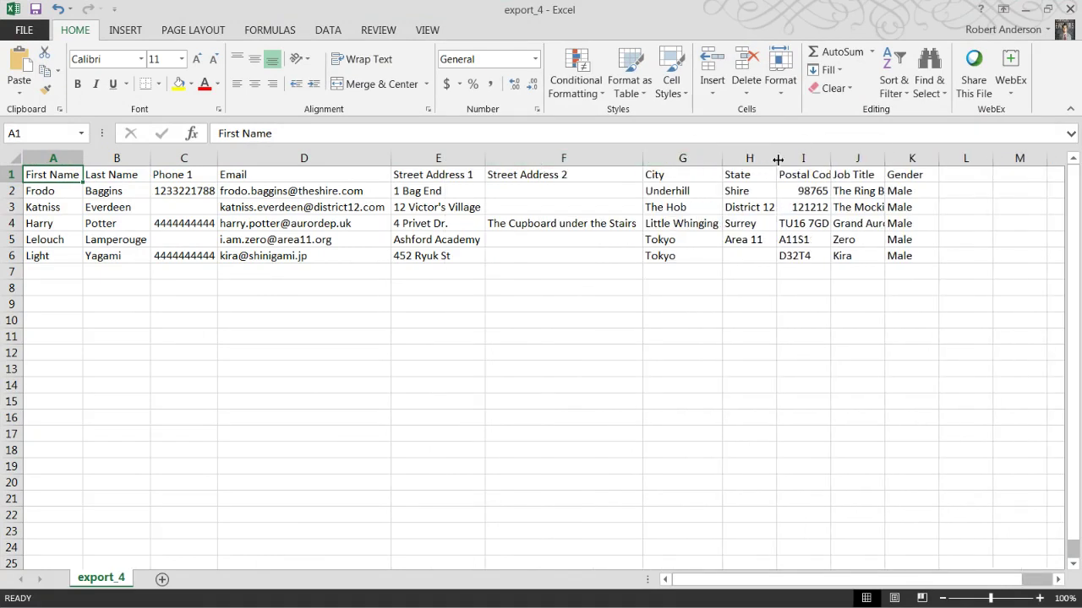
pyautogui.doubleClick(778, 159)
pyautogui.doubleClick(833, 159)
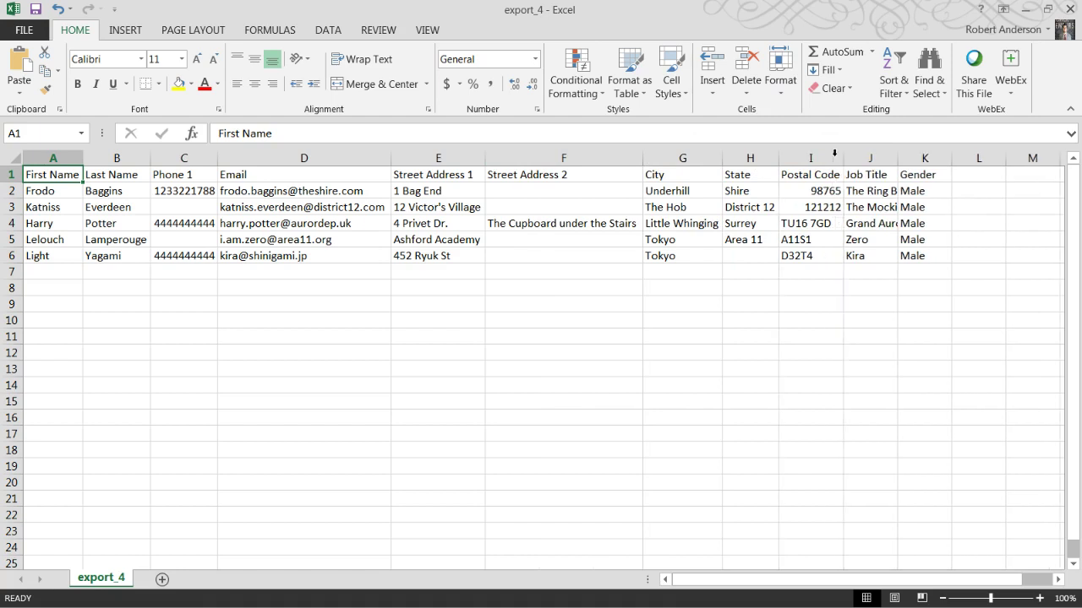
pyautogui.doubleClick(897, 159)
# Change the gender in K3 to Female and return to the Infusionsoft import
pyautogui.click(908, 421)
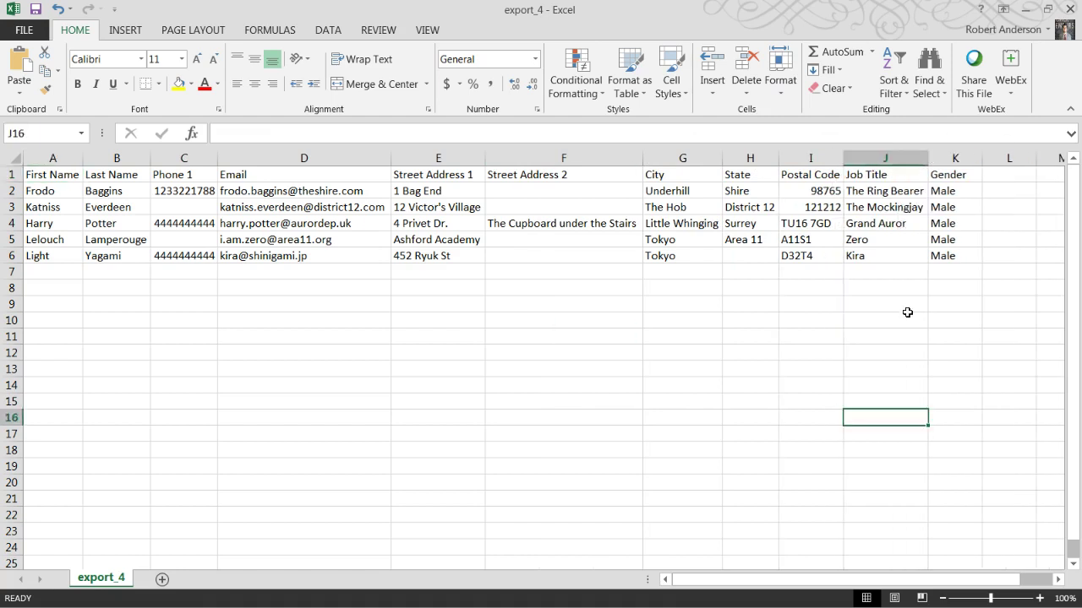
pyautogui.click(942, 189)
pyautogui.click(947, 207)
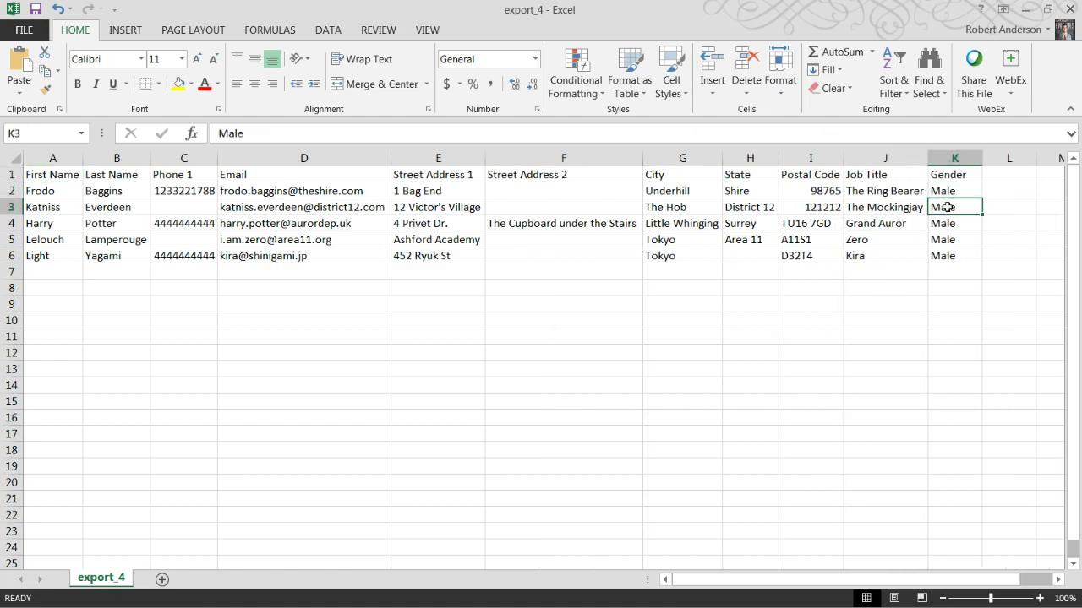
pyautogui.write('Female')
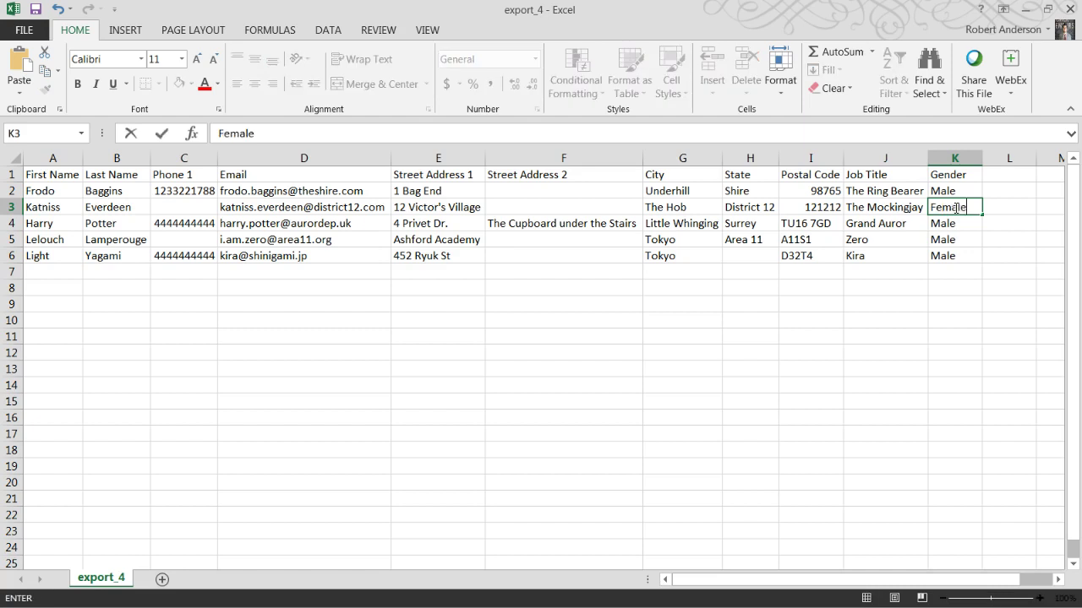
pyautogui.click(937, 315)
pyautogui.click(898, 318)
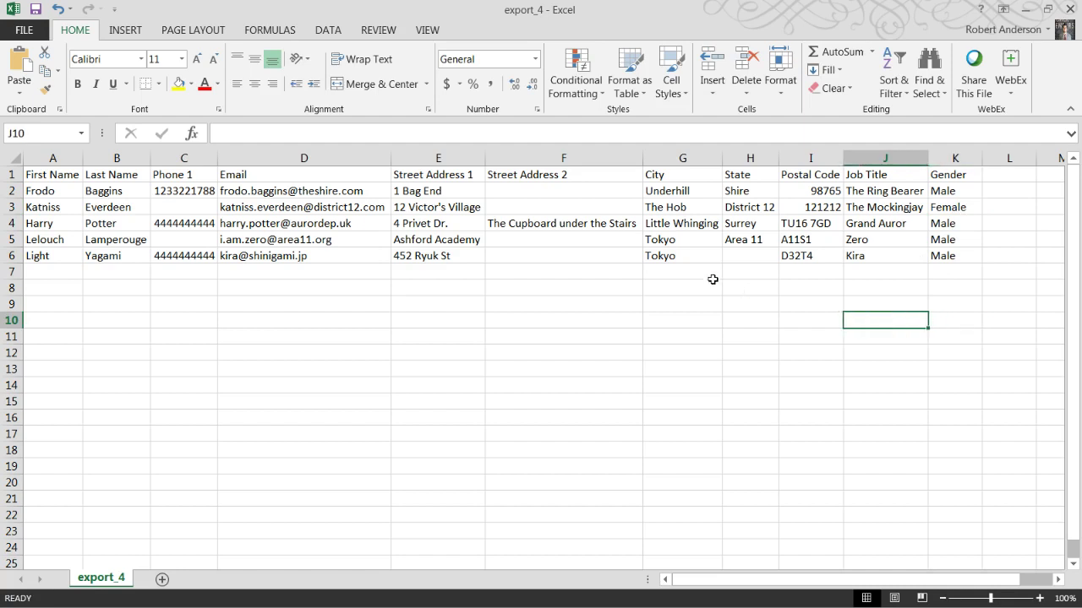
pyautogui.click(1025, 9)
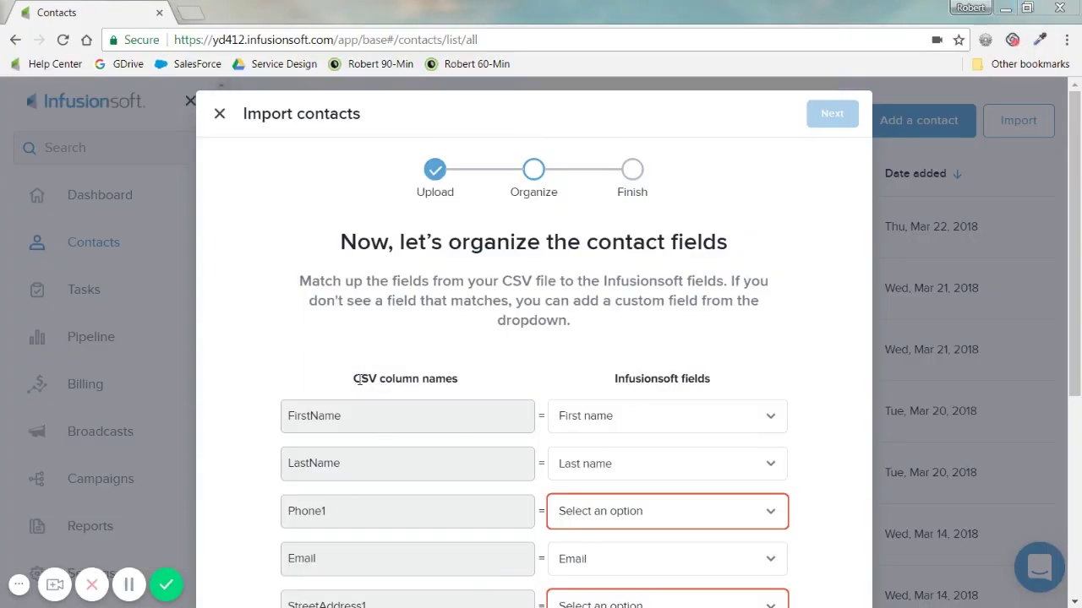
# Map the CSV's Phone1 column to the Phone 1 field
pyautogui.moveTo(356, 380); pyautogui.dragTo(479, 387)
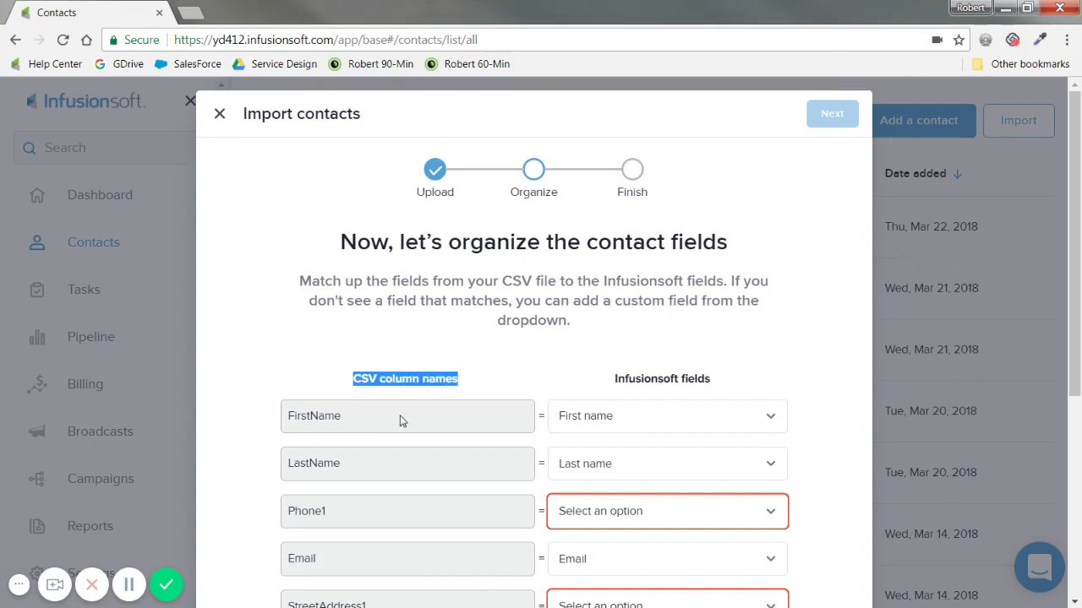
pyautogui.moveTo(613, 382); pyautogui.dragTo(747, 389)
pyautogui.click(773, 360)
pyautogui.scroll(-1, 765, 364)
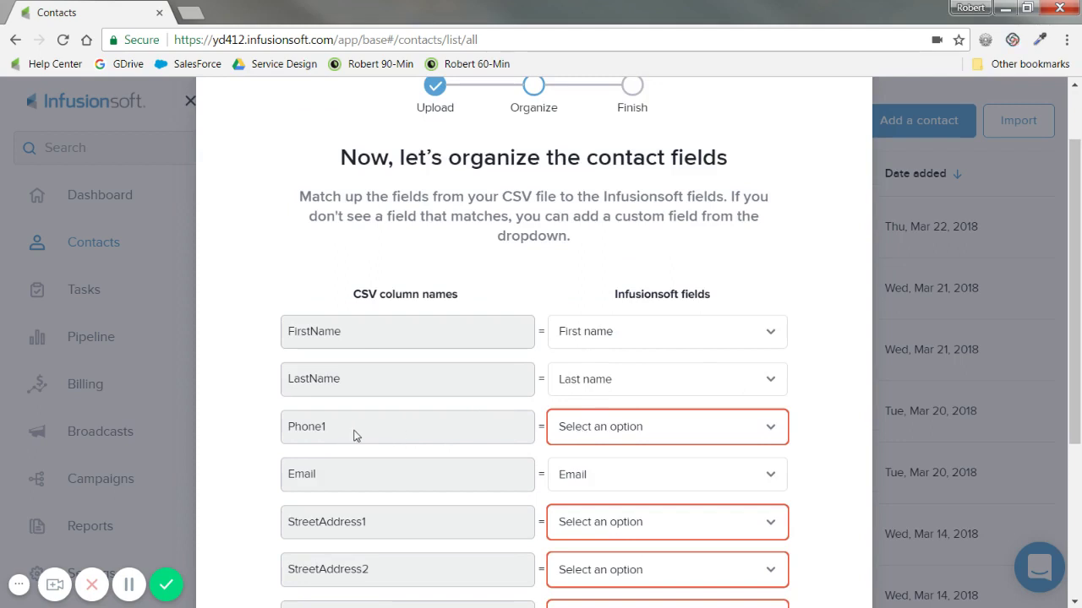
pyautogui.click(615, 428)
pyautogui.scroll(-1, 660, 275)
pyautogui.scroll(-3, 659, 274)
pyautogui.scroll(-6, 653, 281)
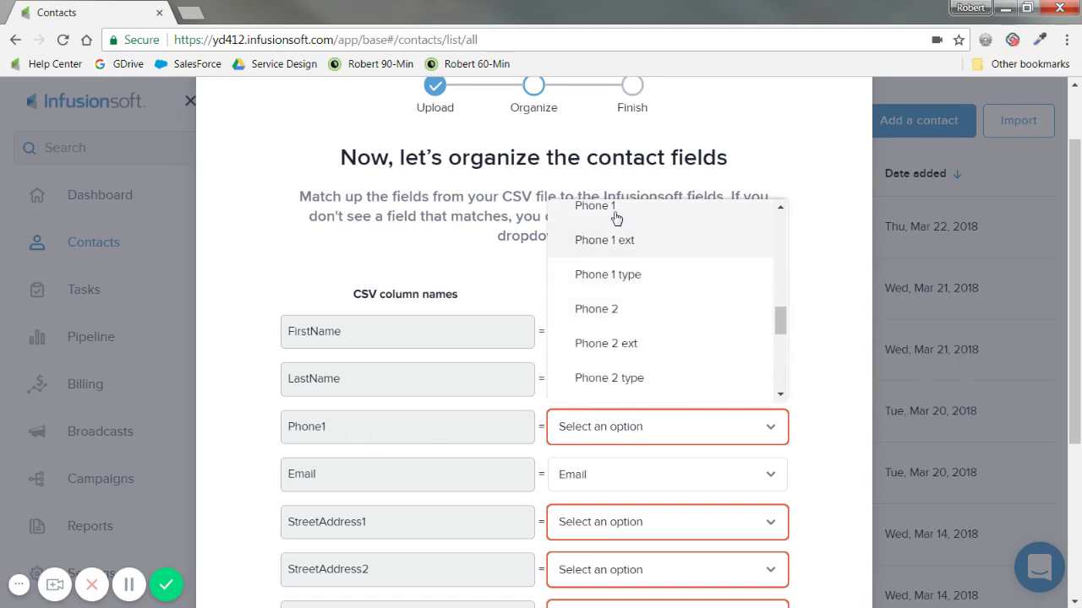
pyautogui.click(616, 213)
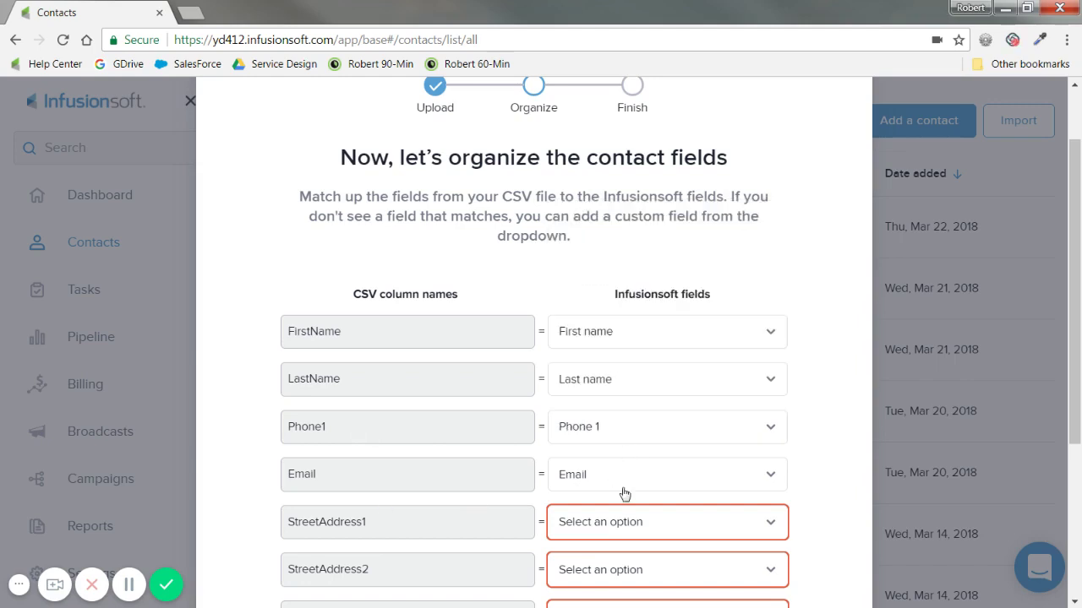
# Map StreetAddress1 to Billing address line 1
pyautogui.scroll(-1, 584, 498)
pyautogui.click(674, 440)
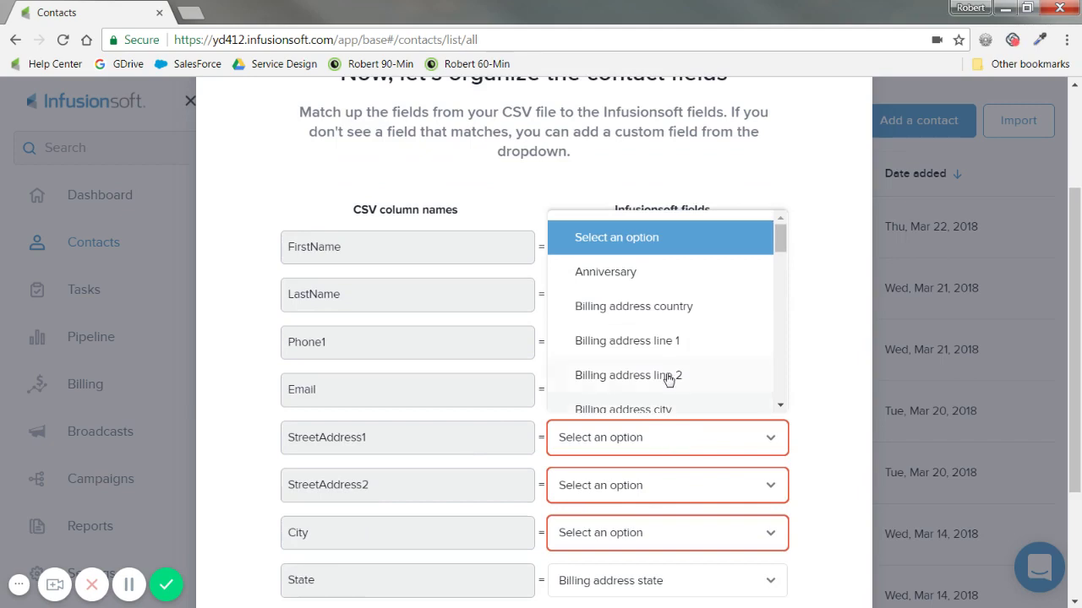
pyautogui.scroll(-2, 676, 338)
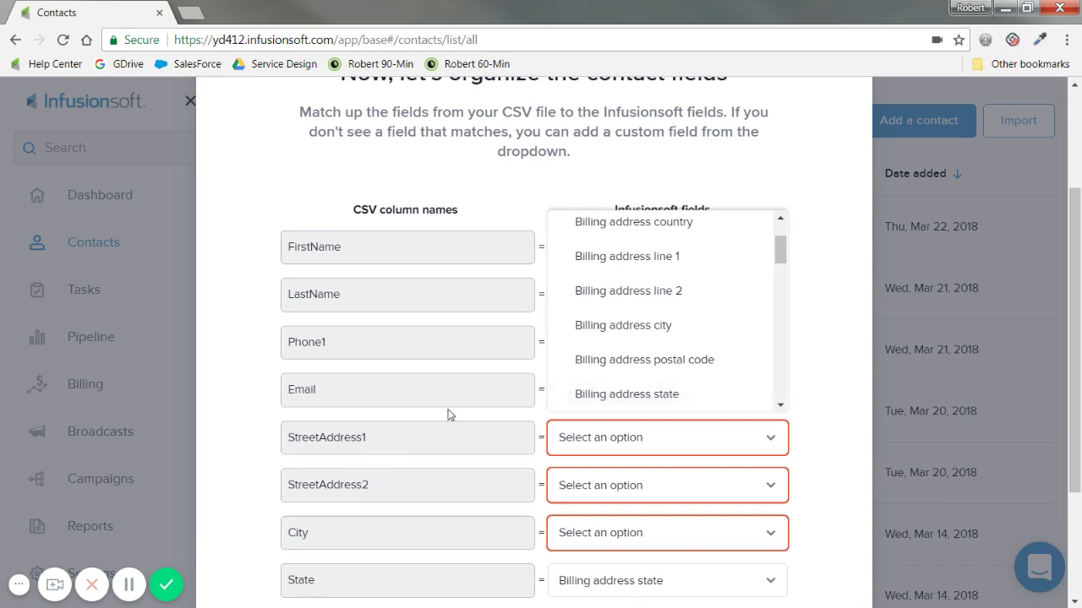
pyautogui.click(664, 271)
pyautogui.click(648, 487)
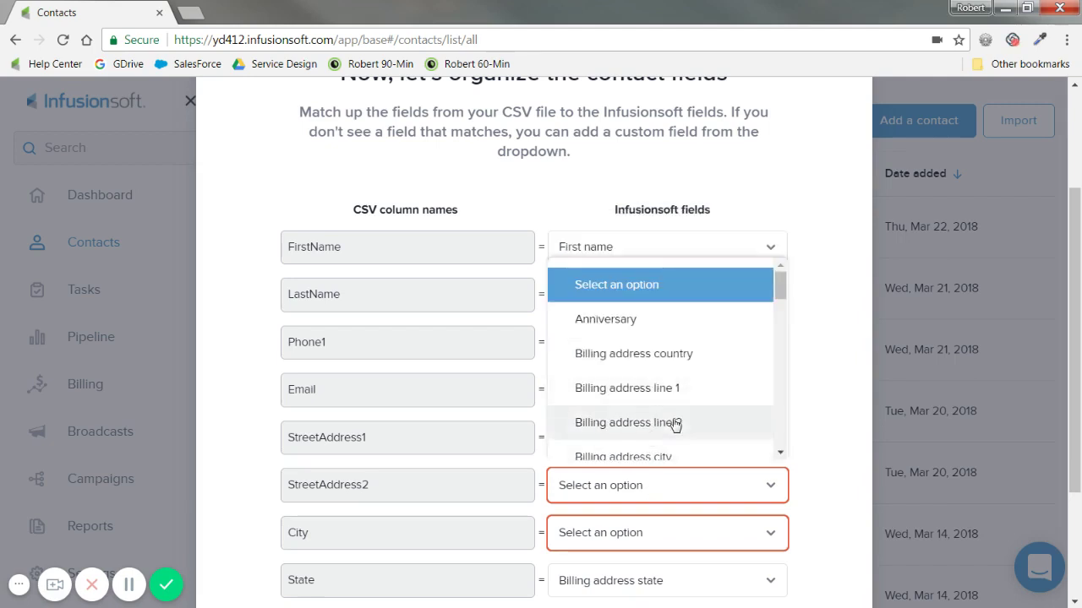
# Map StreetAddress2, City and PostalCode to billing address line 2, city and postal code
pyautogui.click(674, 424)
pyautogui.scroll(-1, 659, 443)
pyautogui.click(646, 454)
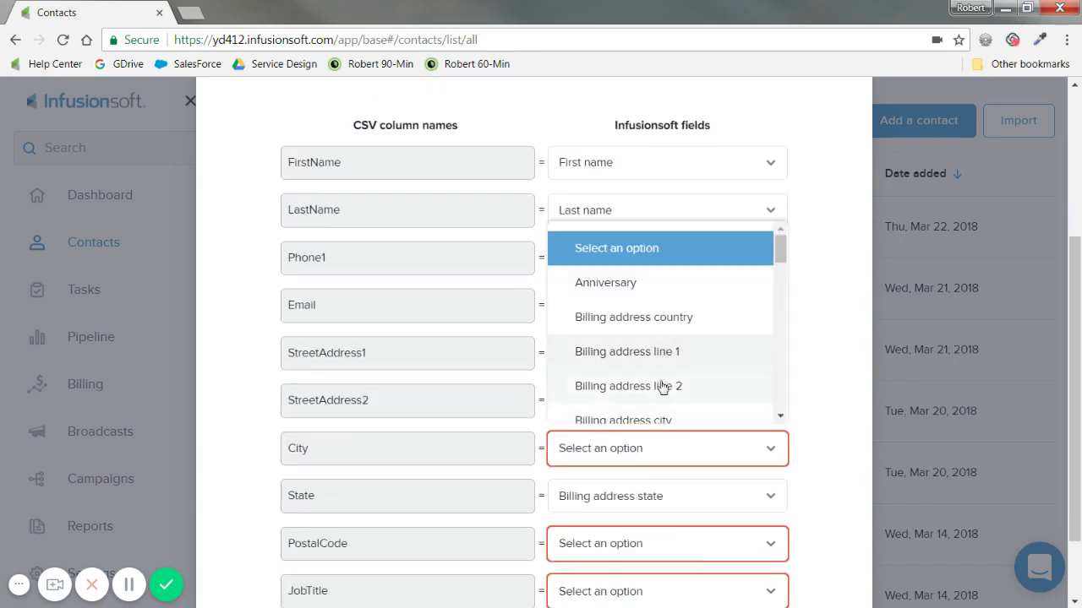
pyautogui.click(666, 422)
pyautogui.scroll(-1, 664, 440)
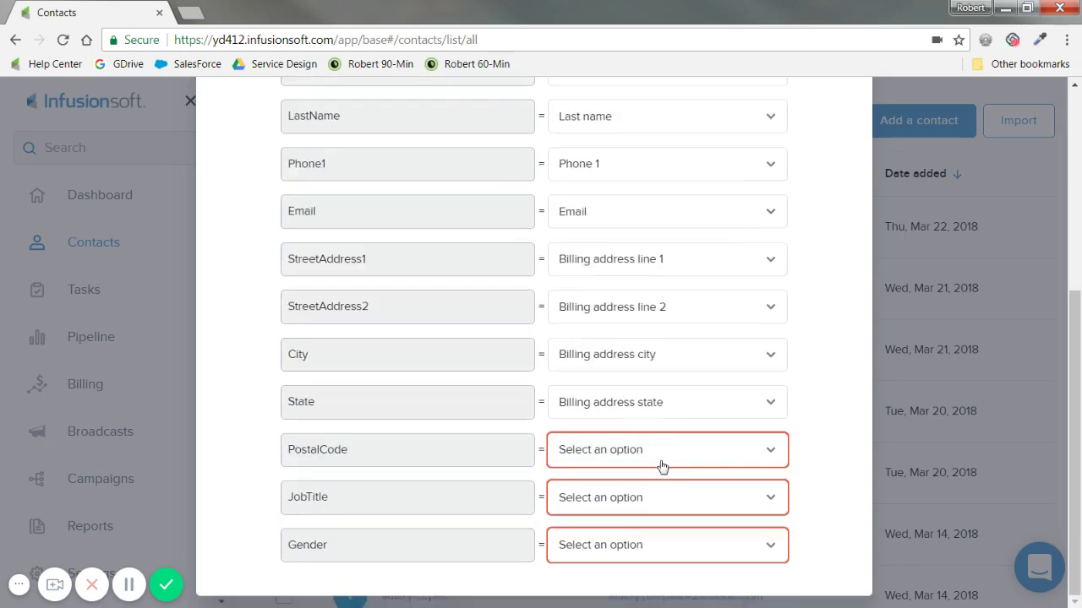
pyautogui.click(663, 467)
pyautogui.scroll(-2, 669, 355)
pyautogui.click(688, 287)
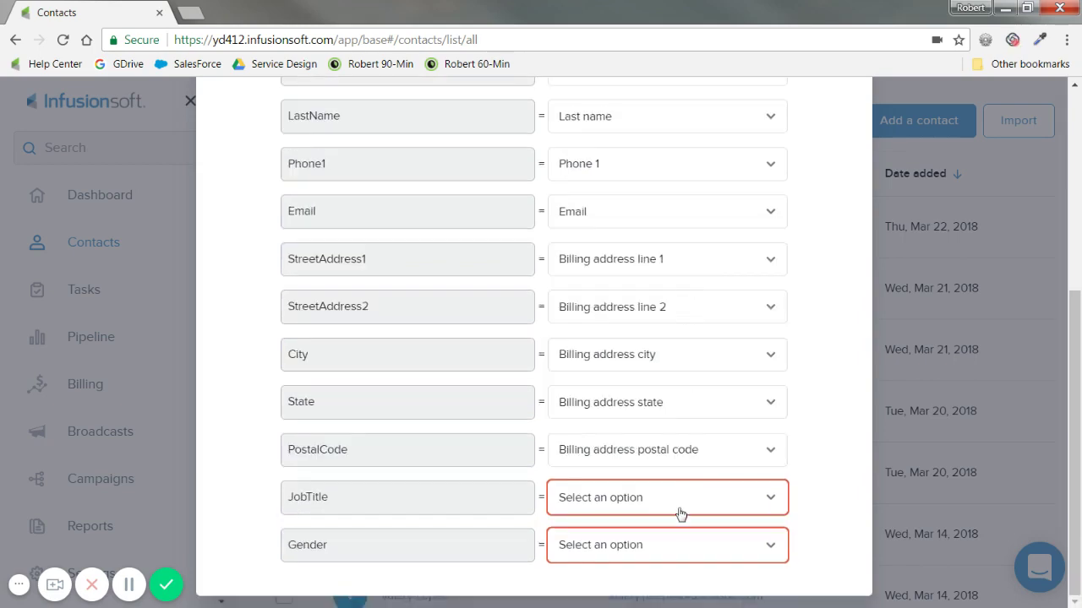
# Open the JobTitle field choices and browse the available fields
pyautogui.click(671, 507)
pyautogui.scroll(-5, 668, 377)
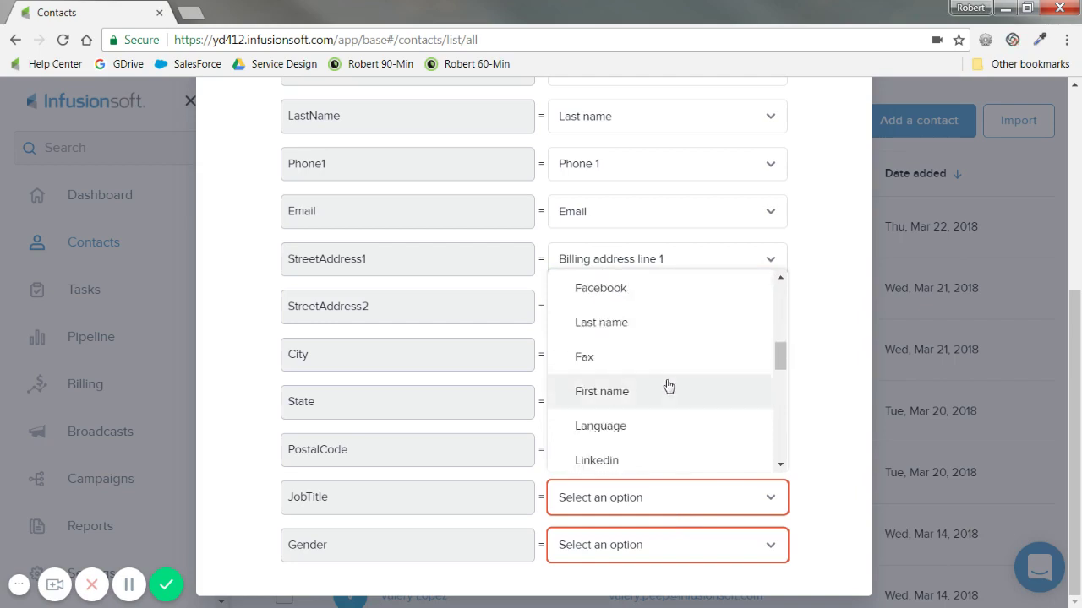
pyautogui.scroll(-4, 668, 388)
pyautogui.scroll(-4, 666, 395)
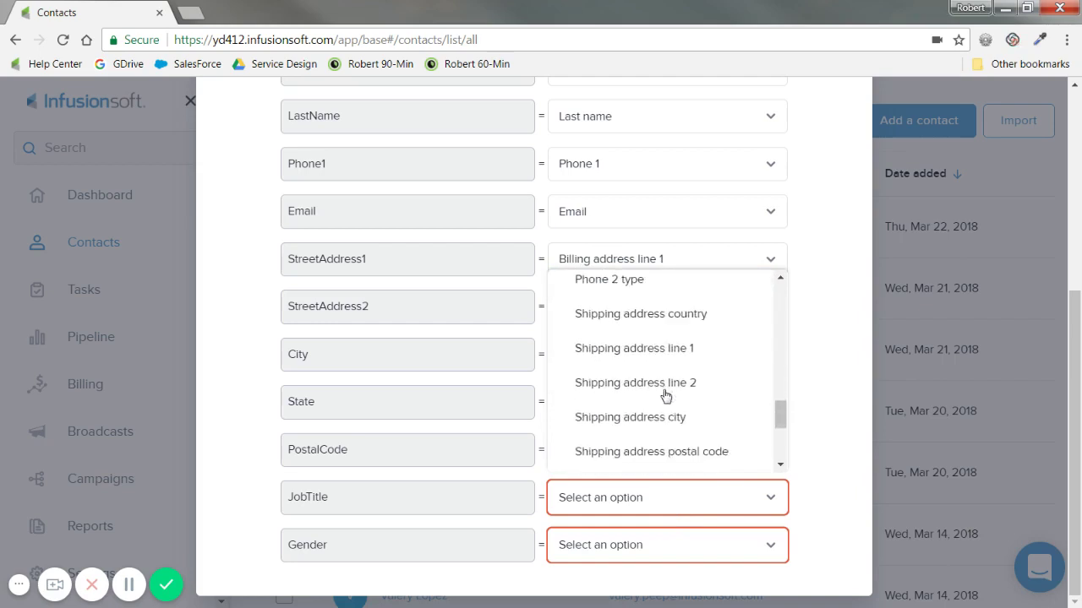
pyautogui.scroll(7, 666, 396)
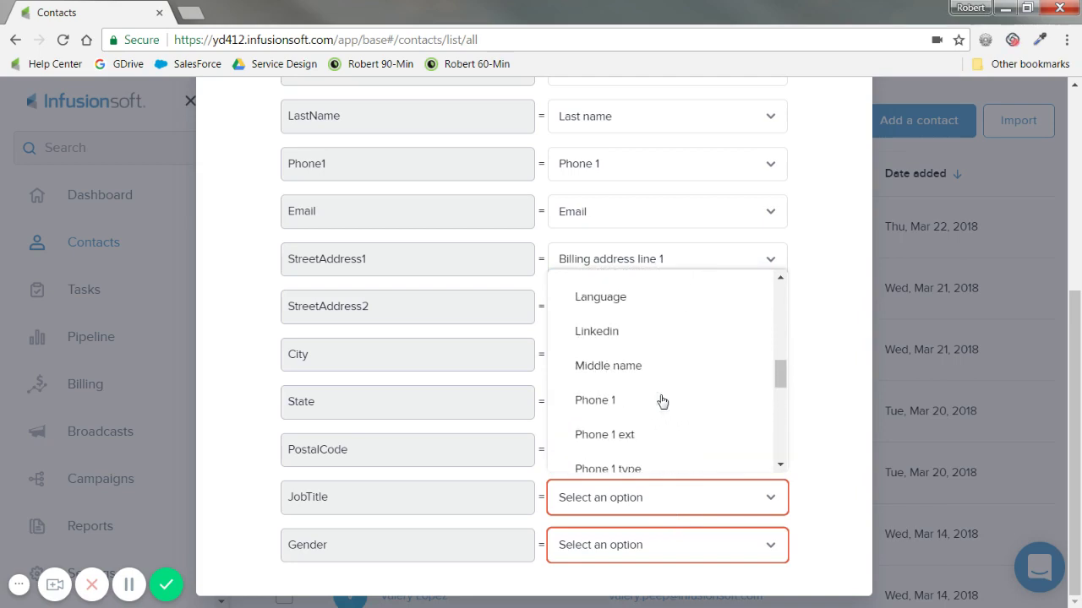
pyautogui.scroll(5, 662, 402)
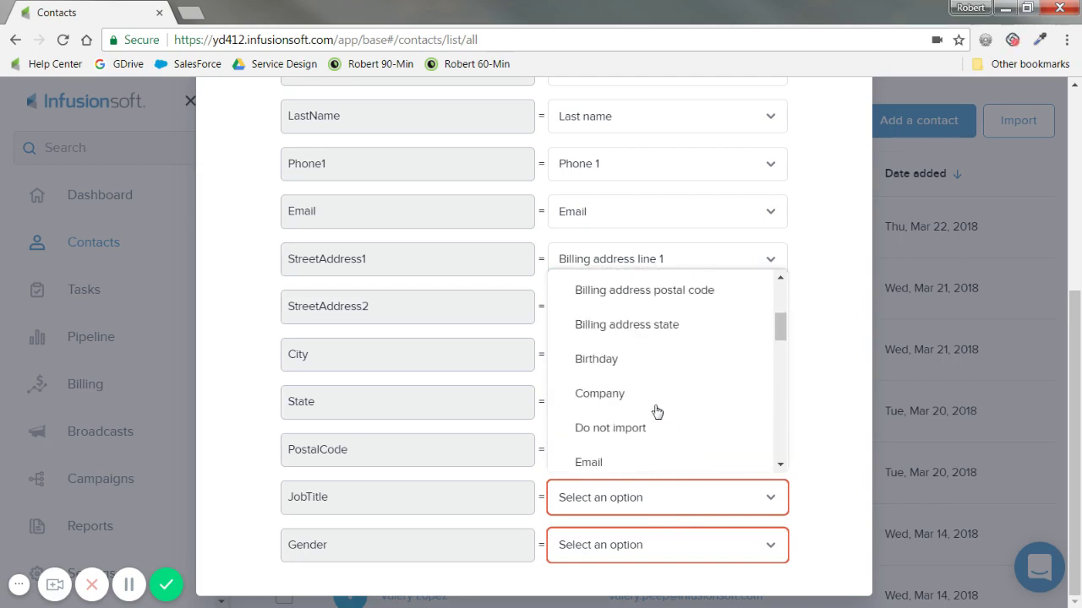
pyautogui.scroll(3, 634, 374)
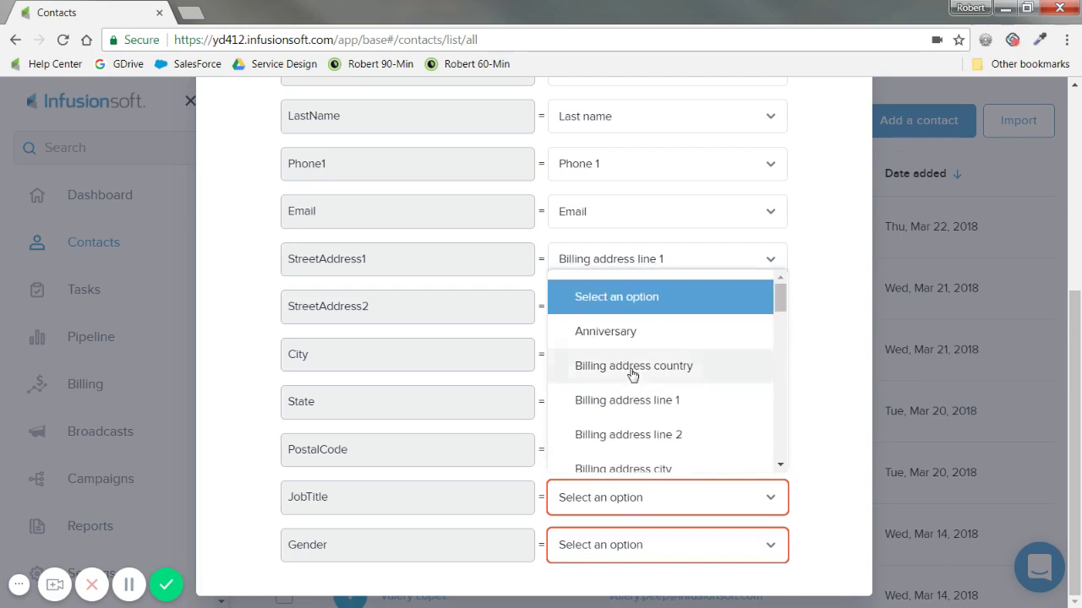
pyautogui.scroll(-15, 633, 375)
pyautogui.scroll(8, 633, 374)
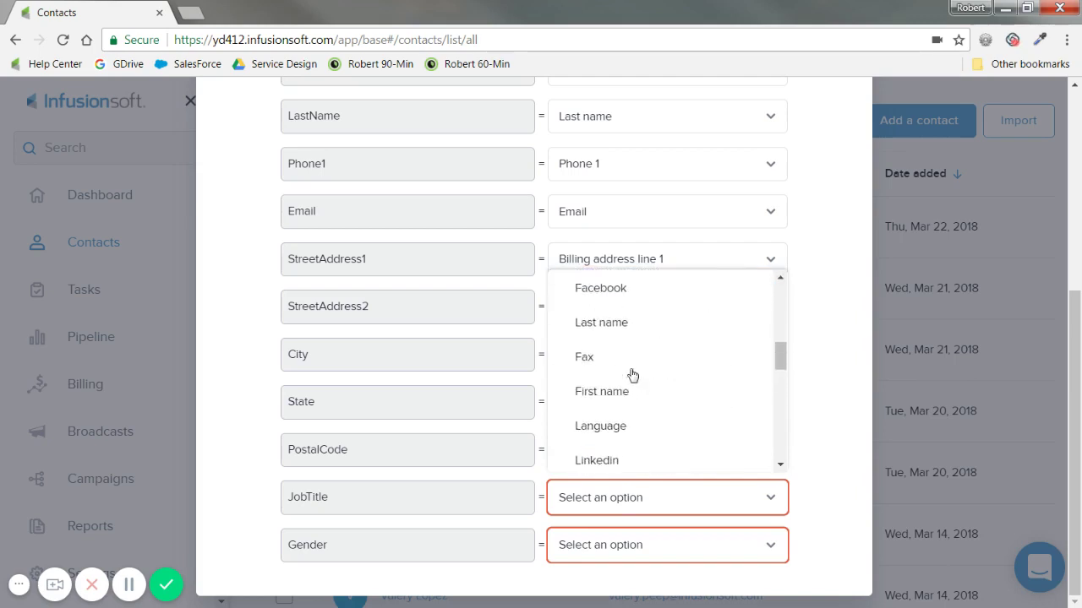
pyautogui.scroll(2, 632, 374)
# Set both JobTitle and Gender to Do not import
pyautogui.click(633, 312)
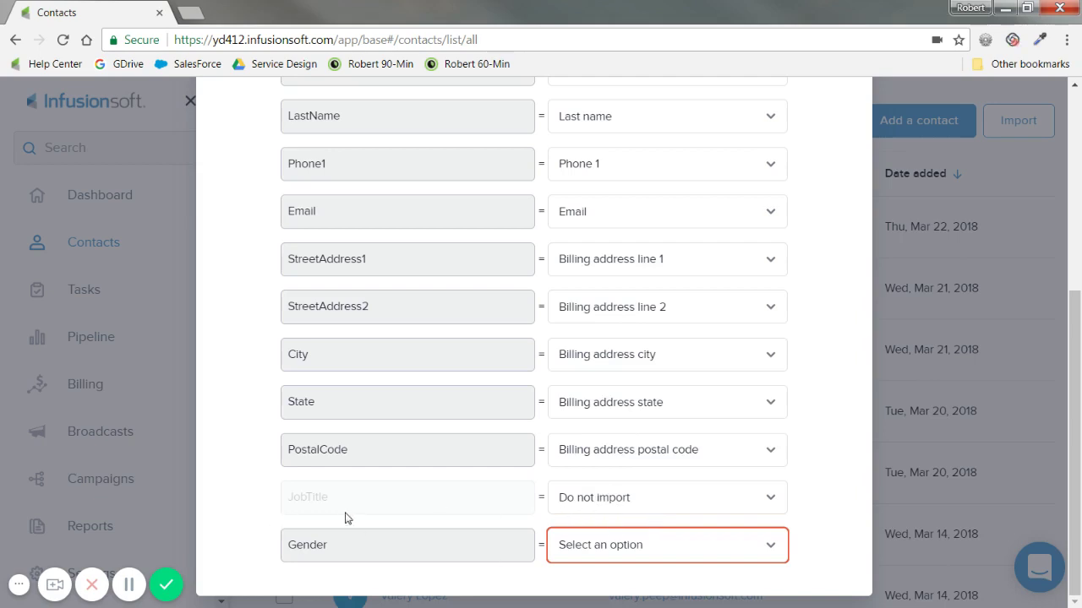
pyautogui.click(662, 545)
pyautogui.scroll(-8, 684, 427)
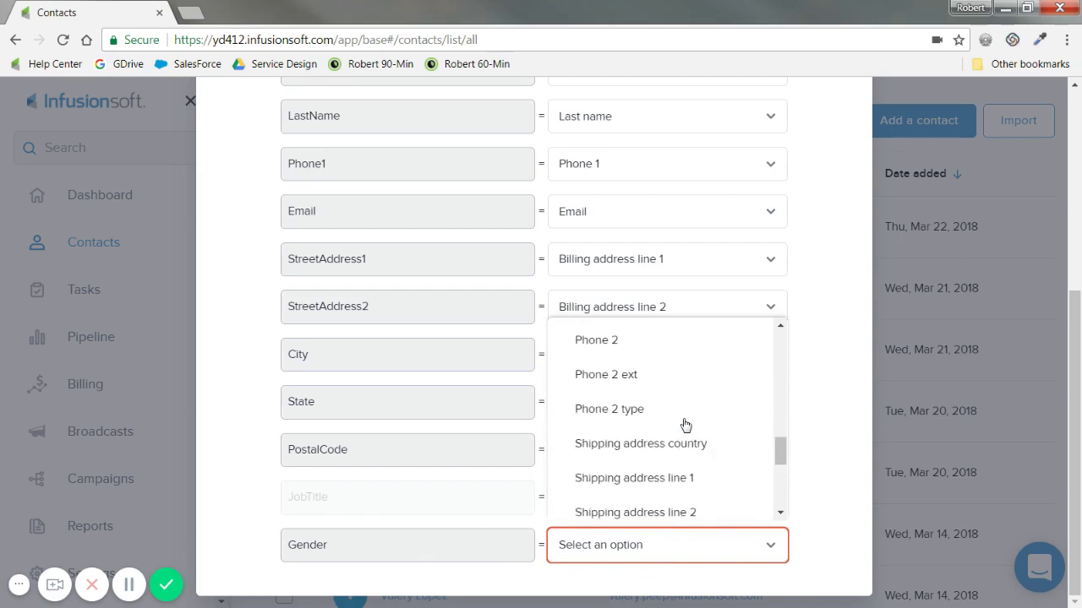
pyautogui.scroll(-3, 681, 425)
pyautogui.scroll(10, 637, 513)
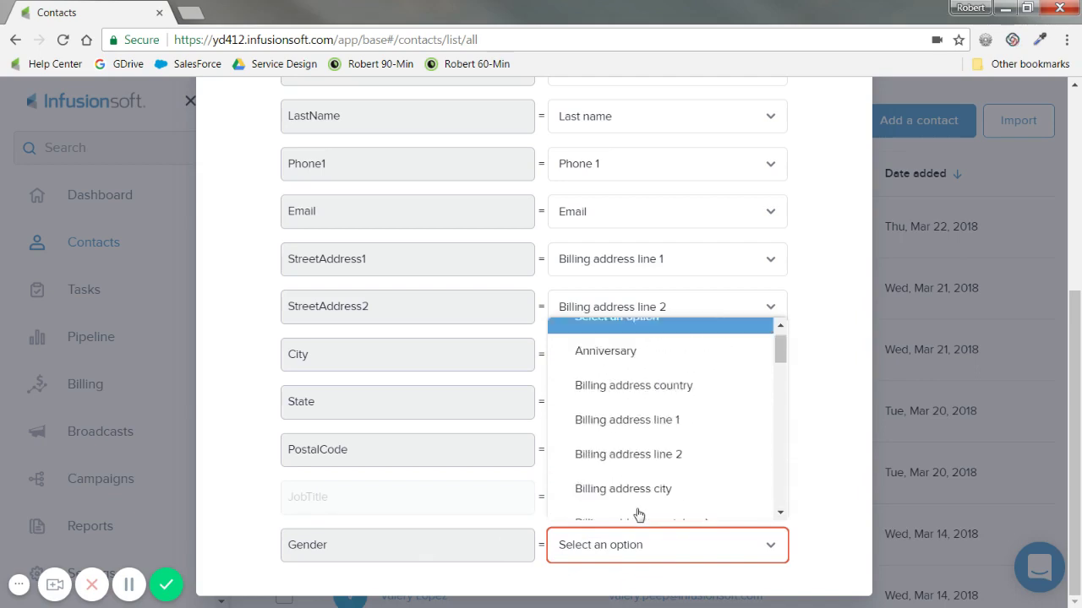
pyautogui.scroll(-3, 642, 411)
pyautogui.scroll(-3, 644, 463)
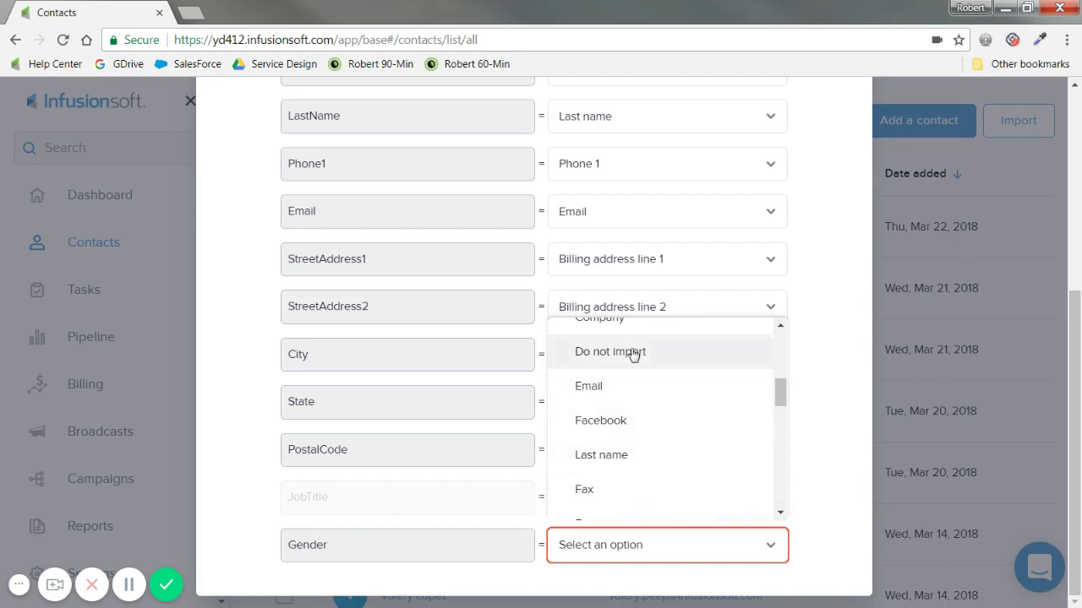
pyautogui.click(634, 353)
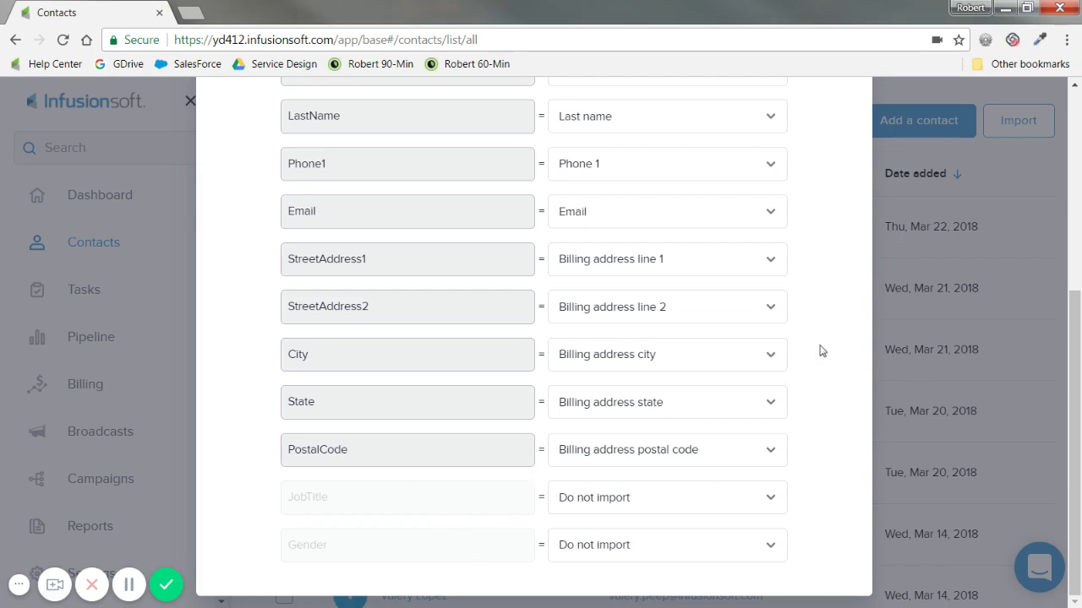
pyautogui.scroll(3, 835, 357)
pyautogui.scroll(2, 671, 381)
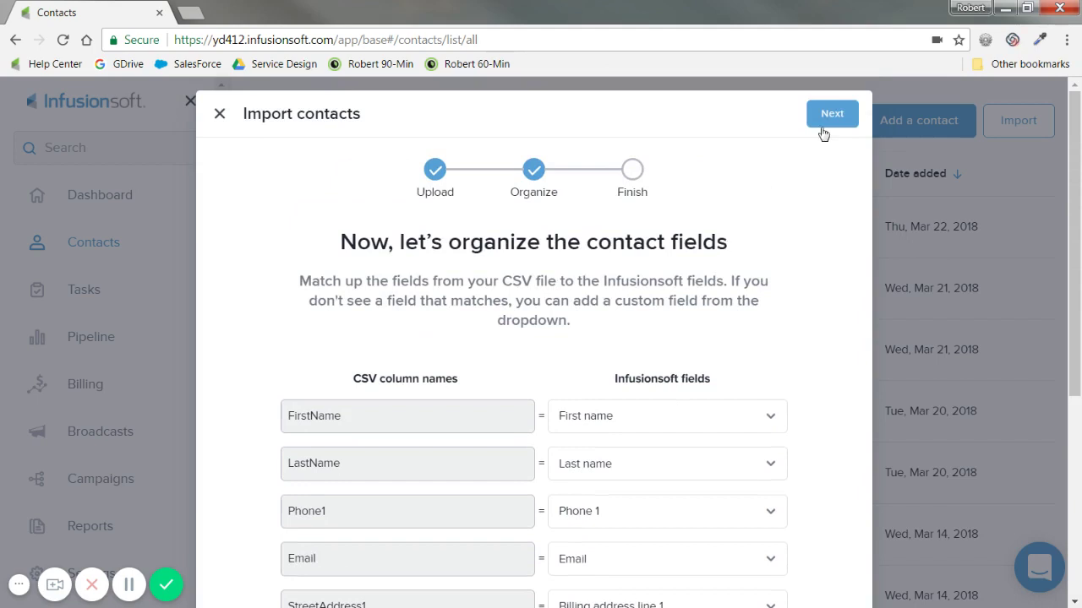
# Continue the contact import to the Finish step
pyautogui.click(831, 116)
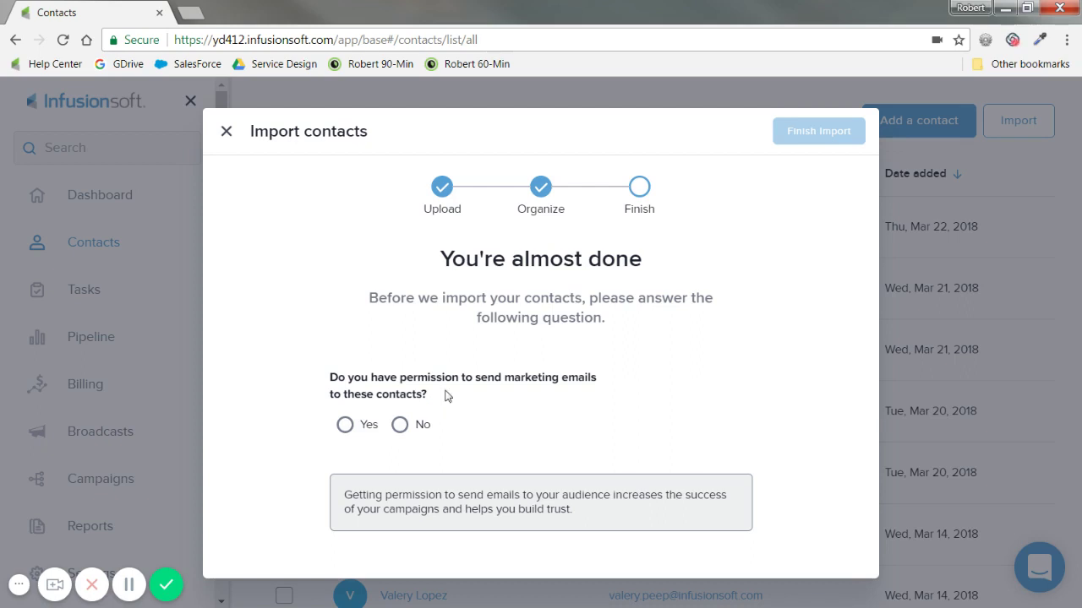
# Answer Yes to marketing email permission and finish importing the 5 contacts
pyautogui.click(345, 425)
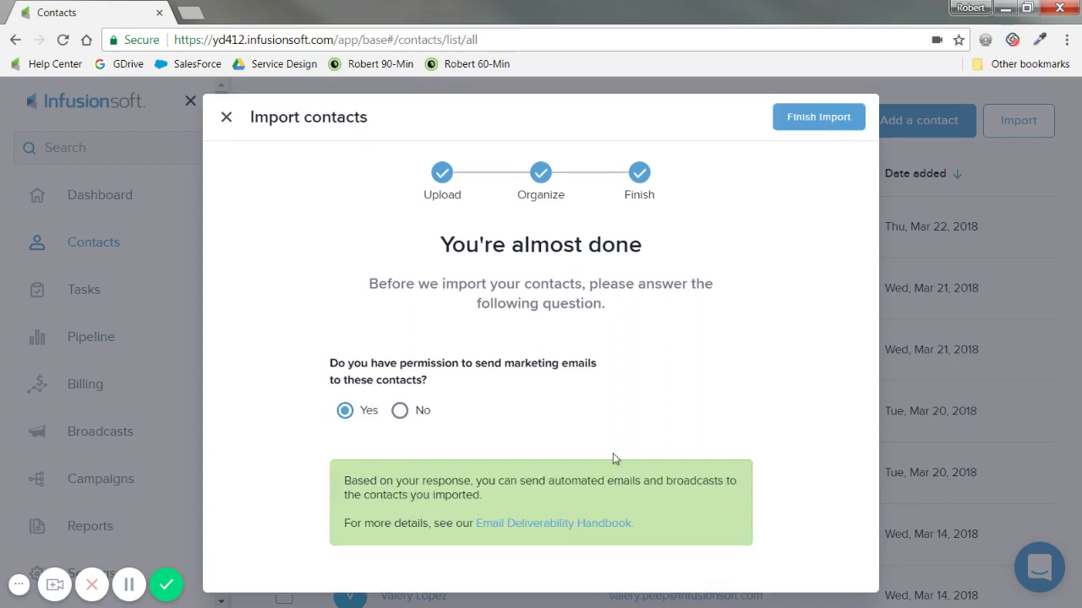
pyautogui.click(786, 136)
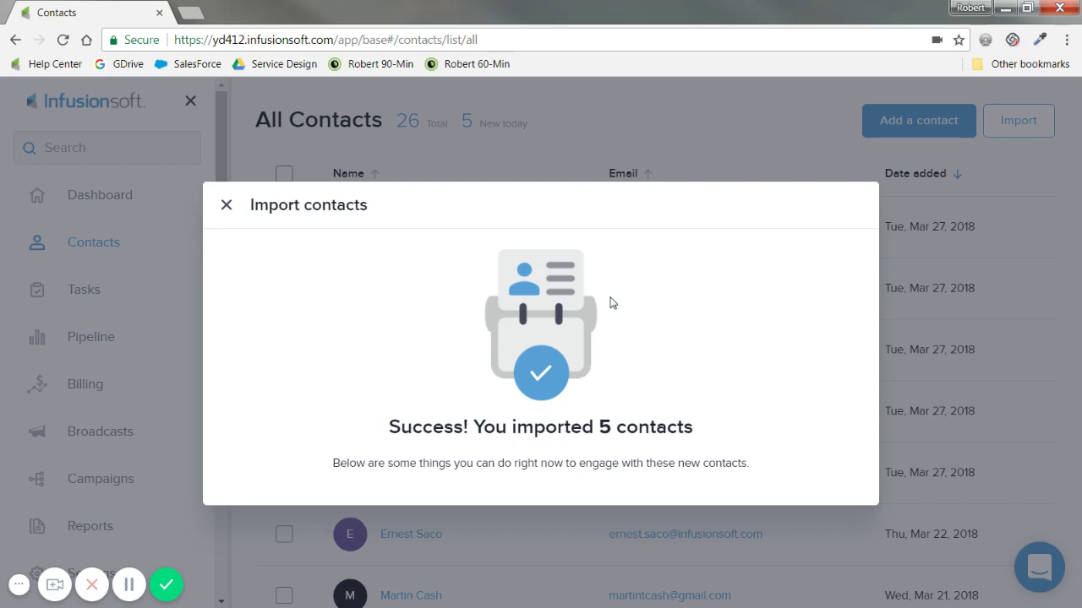
# Close the import success dialog to view the All Contacts list
pyautogui.click(226, 207)
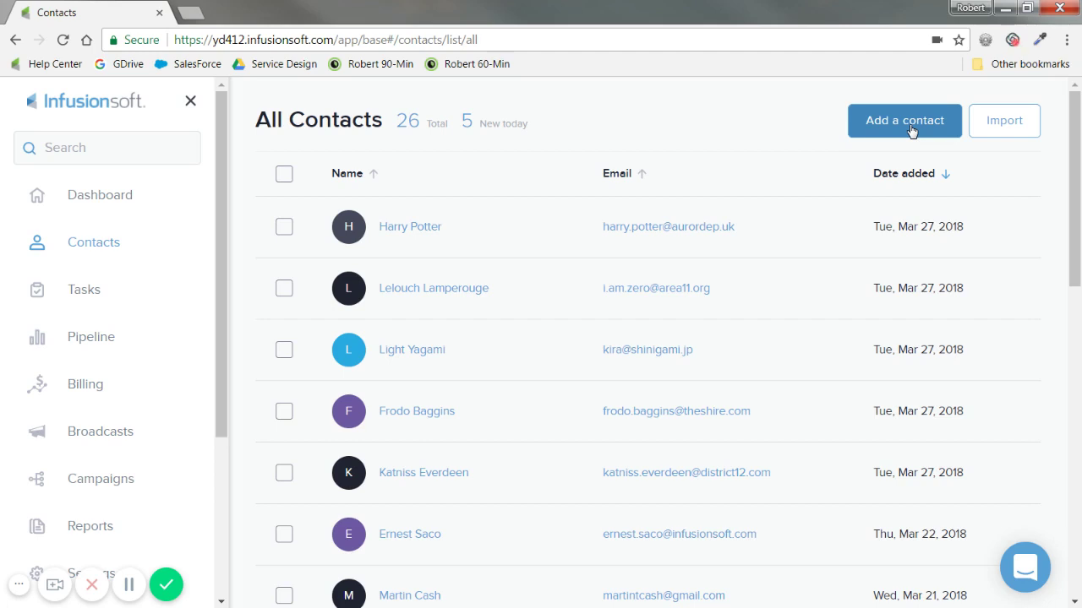
# Start a new contact and enter the contact's first name, last name and e-mail address
pyautogui.click(904, 120)
pyautogui.click(523, 271)
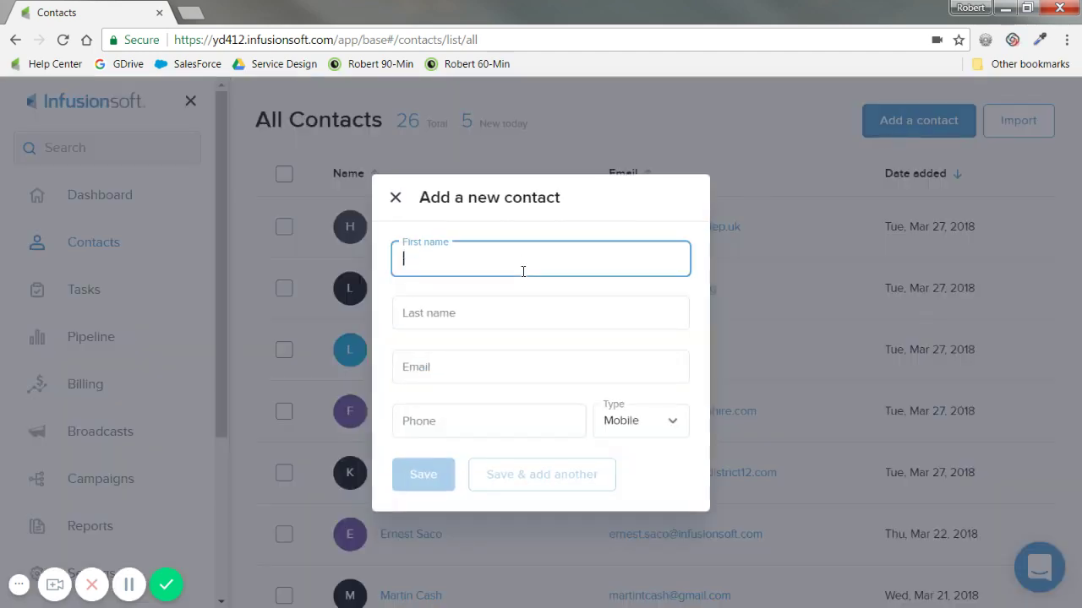
pyautogui.write('Bugs')
pyautogui.press('Tab')
pyautogui.write('Bunny')
pyautogui.press('Tab')
pyautogui.write('bugs@looneytunes.com')
# Enter the contact's phone number with type Mobile and attempt to save
pyautogui.press('Tab')
pyautogui.write('1223334444')
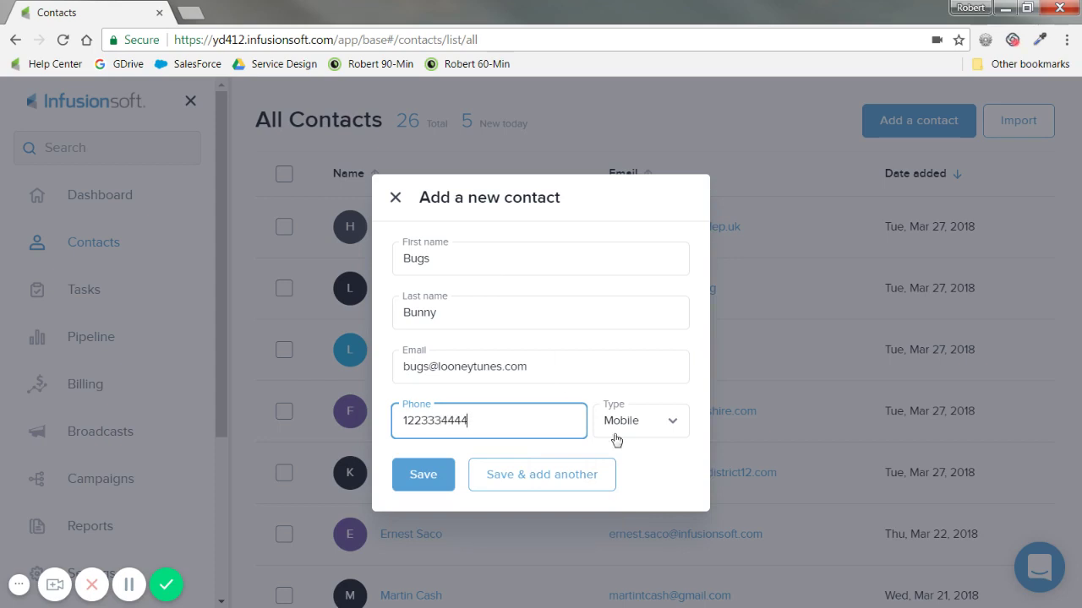
pyautogui.click(653, 428)
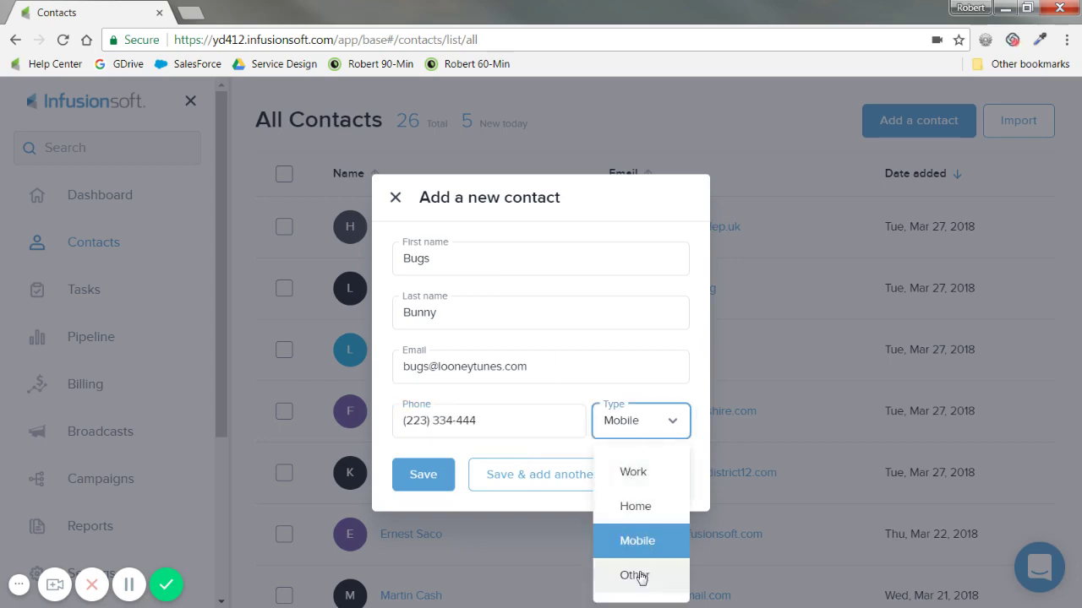
pyautogui.click(558, 403)
pyautogui.click(423, 487)
# Correct the phone number's digits and area code to 602, then save the contact
pyautogui.click(427, 420)
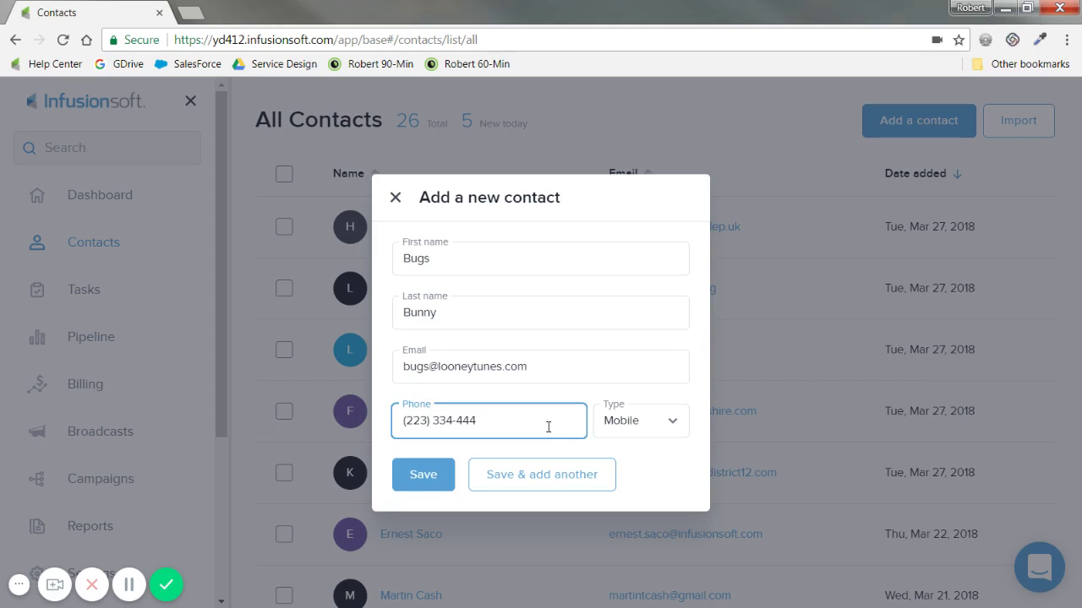
pyautogui.press('BackSpace')
pyautogui.hotkey('shift', 'Home')
pyautogui.write('602')
pyautogui.click(438, 492)
pyautogui.click(481, 423)
pyautogui.write('2')
pyautogui.click(434, 476)
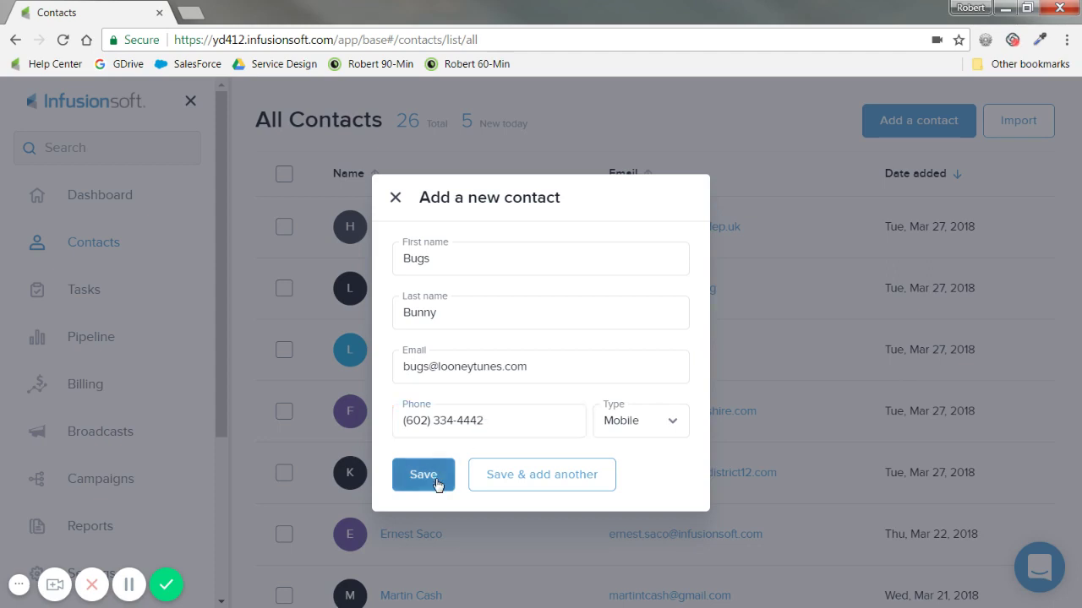